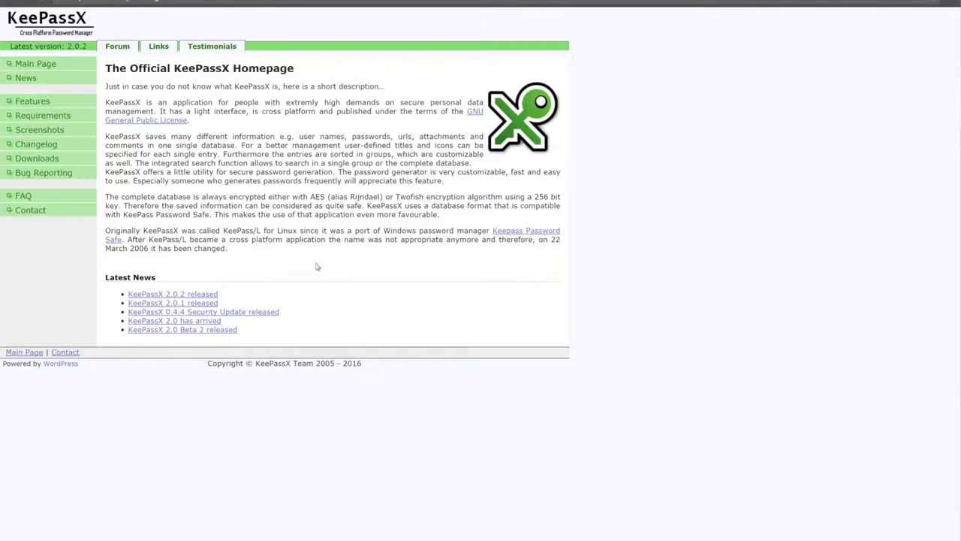
Download the KeePassX 2.0.2 Windows ZIP bundle from the site's Downloads page
left_click(53, 164)
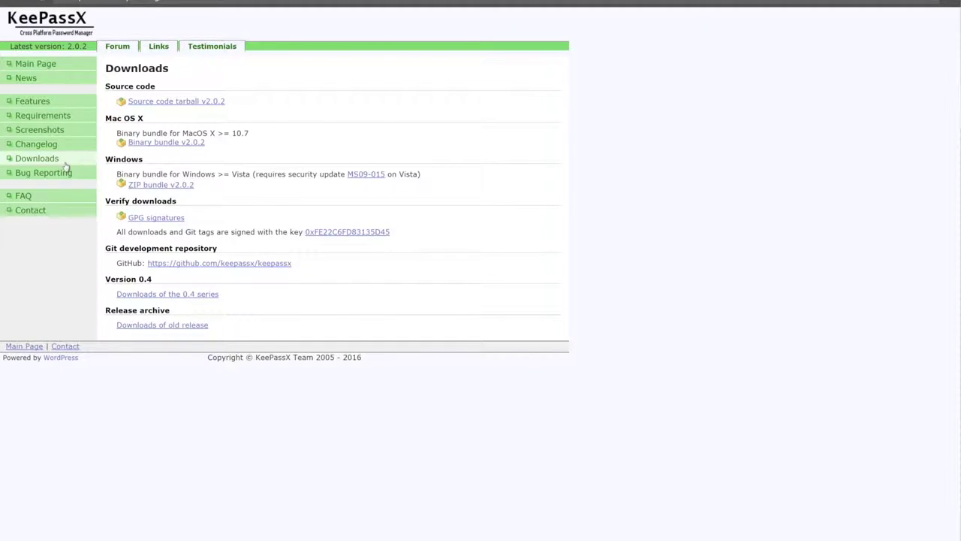
left_click(187, 188)
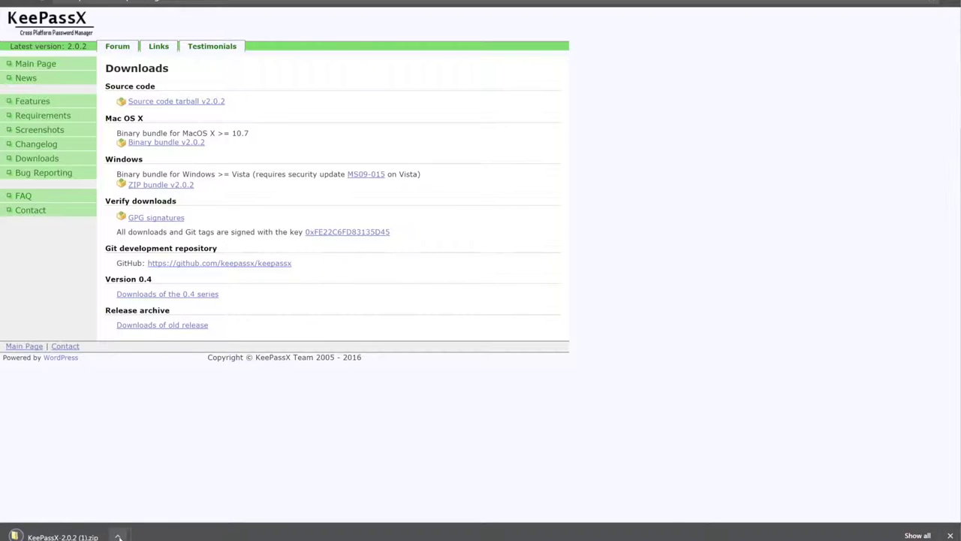
left_click(118, 536)
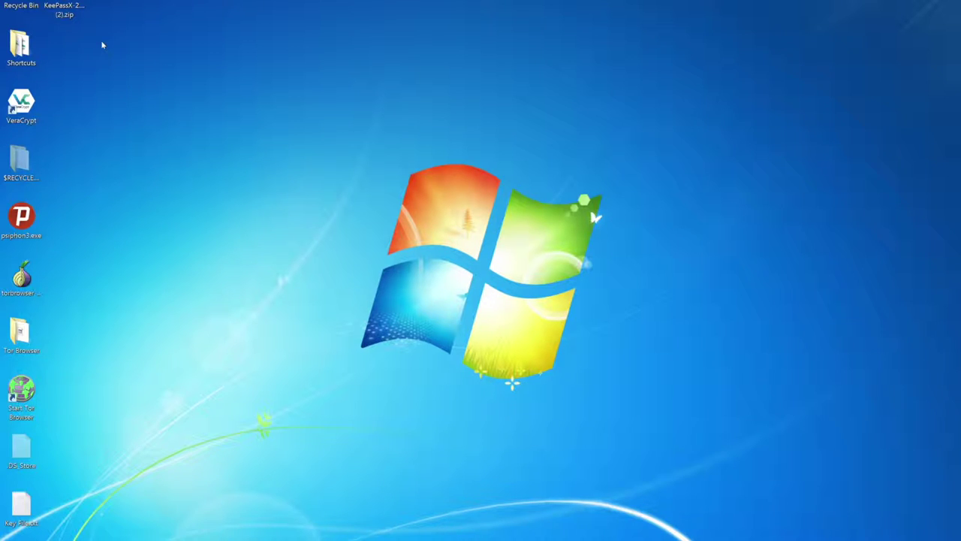
Extract all files from the downloaded KeePassX zip
left_click(75, 7)
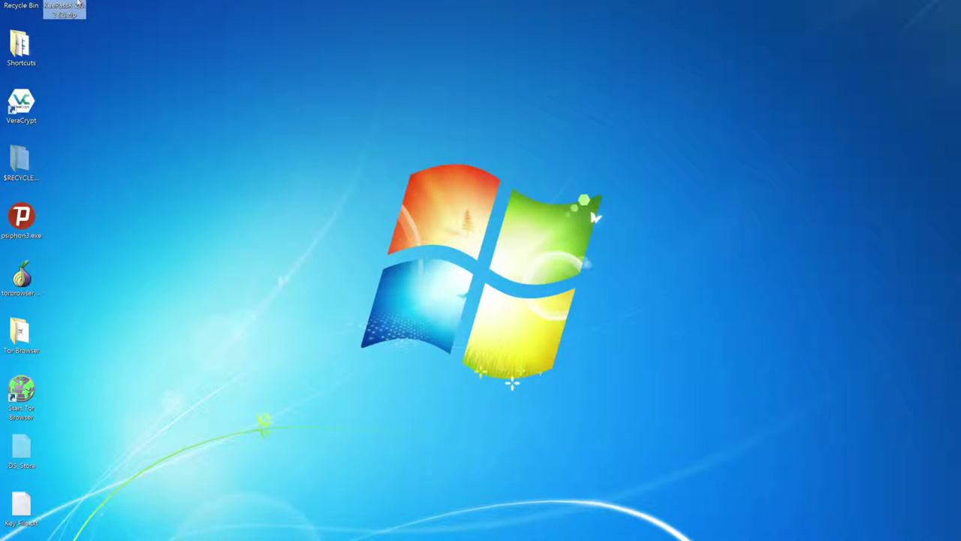
right_click(78, 8)
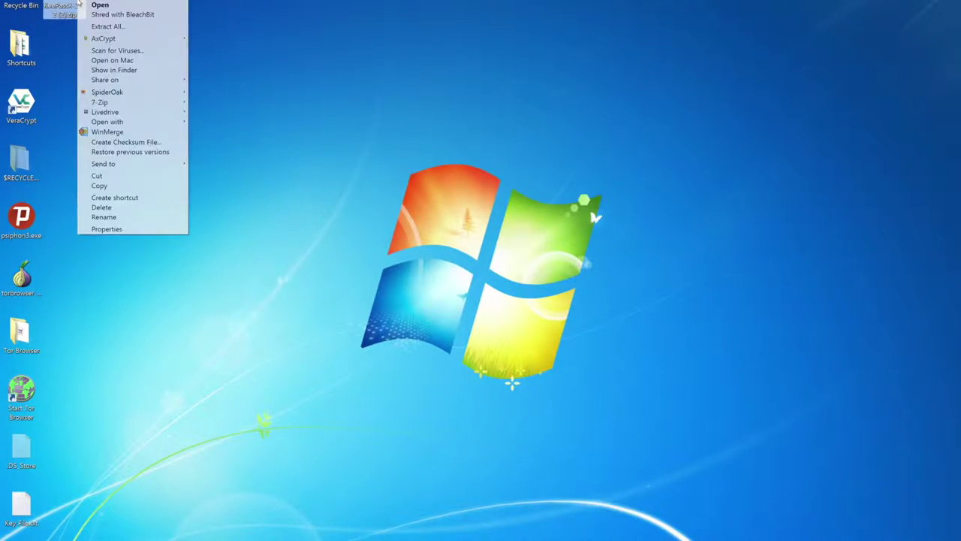
left_click(96, 26)
left_click(587, 378)
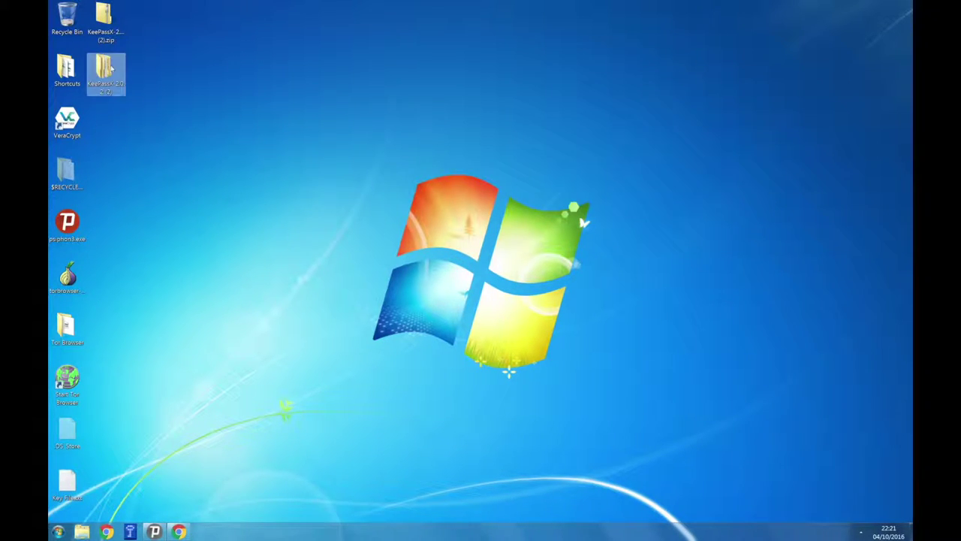
Launch KeePassX.exe from the extracted KeePassX-2.0.2 (2) > KeePassX-2.0.2 folder
double_click(111, 69)
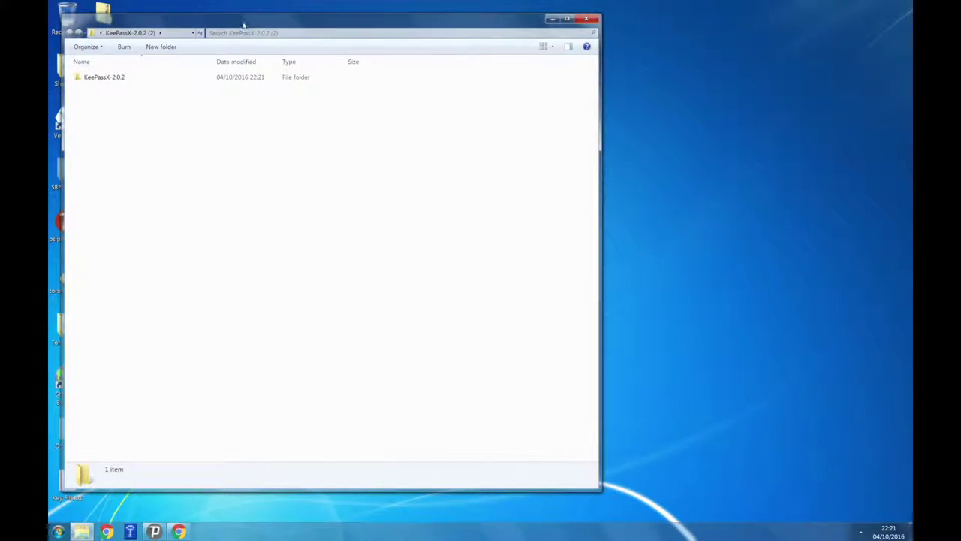
left_click(234, 90)
double_click(234, 90)
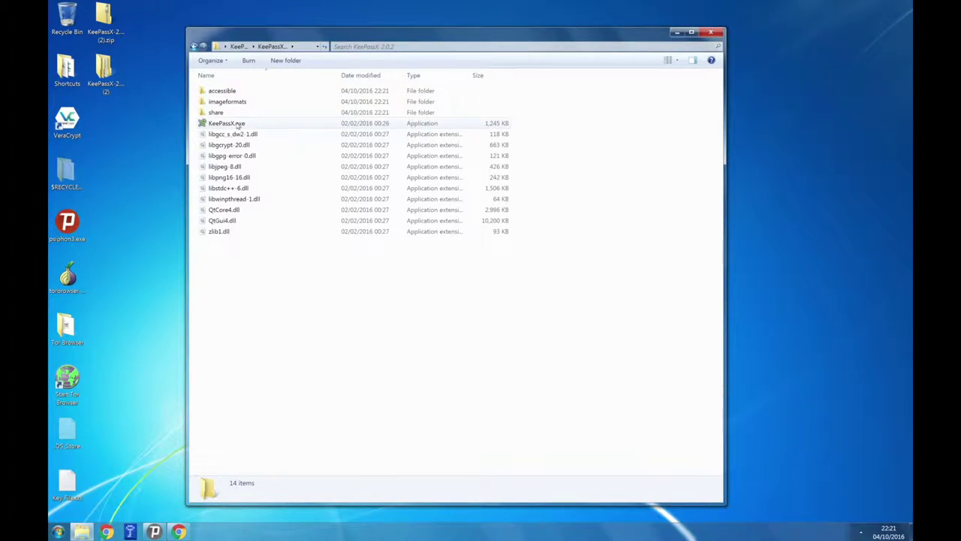
left_click(238, 125)
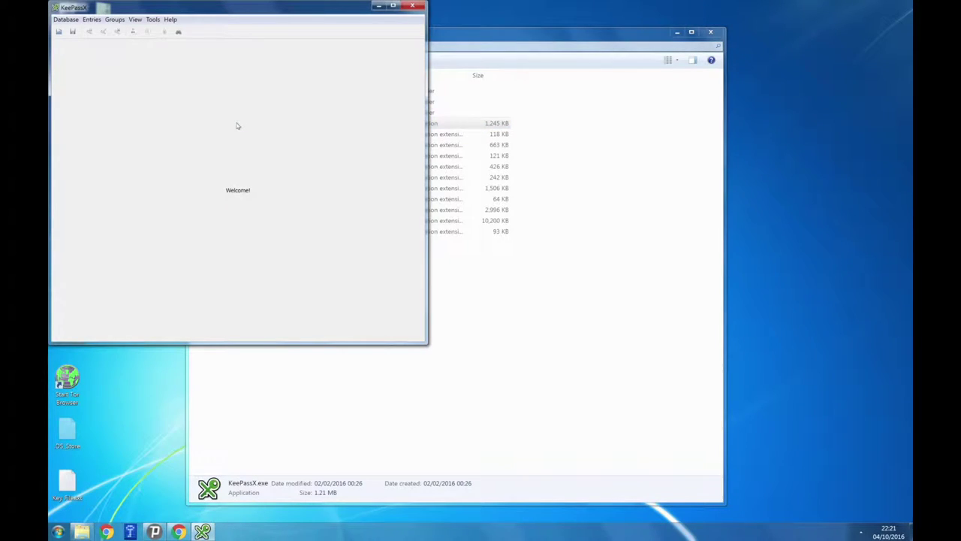
Minimize Explorer, maximize the KeePassX window and bring up the Database menu
left_click(678, 33)
left_click(393, 6)
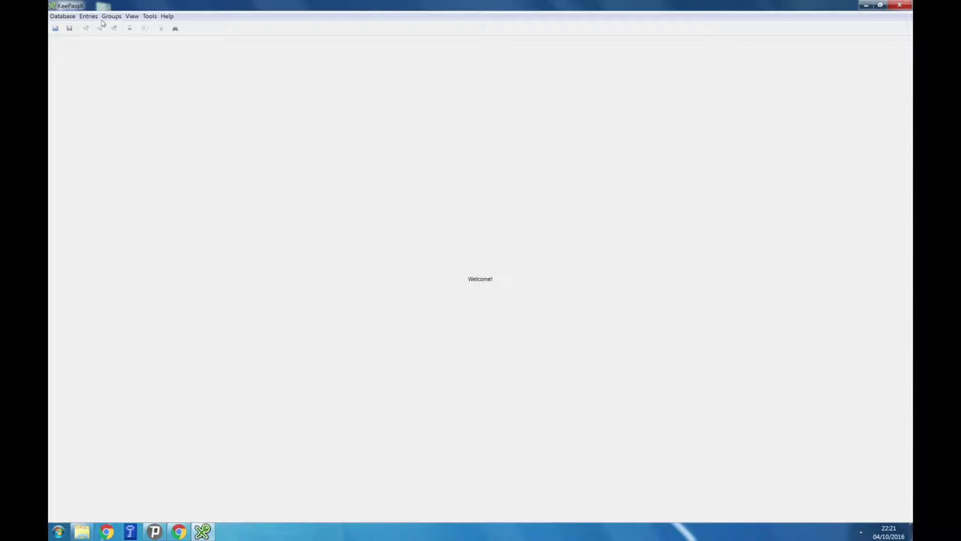
left_click(63, 16)
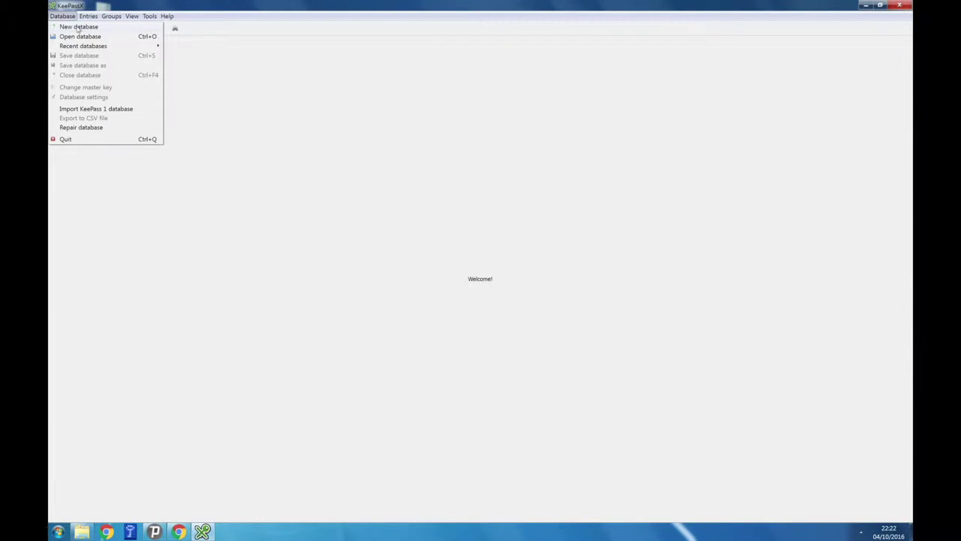
Create a new database, enter and repeat the master password, and enable the key file option
left_click(78, 27)
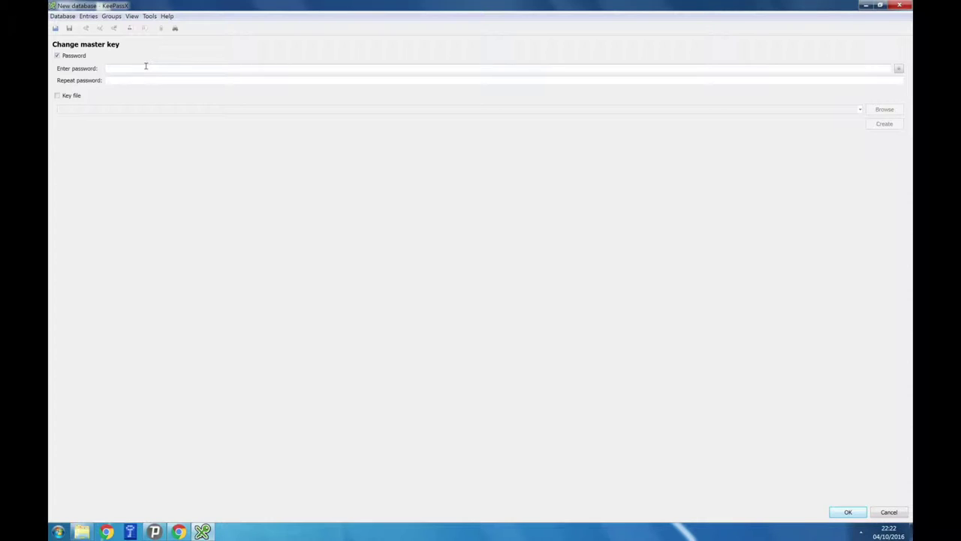
left_click(146, 68)
type("••••••••••••••••••••••")
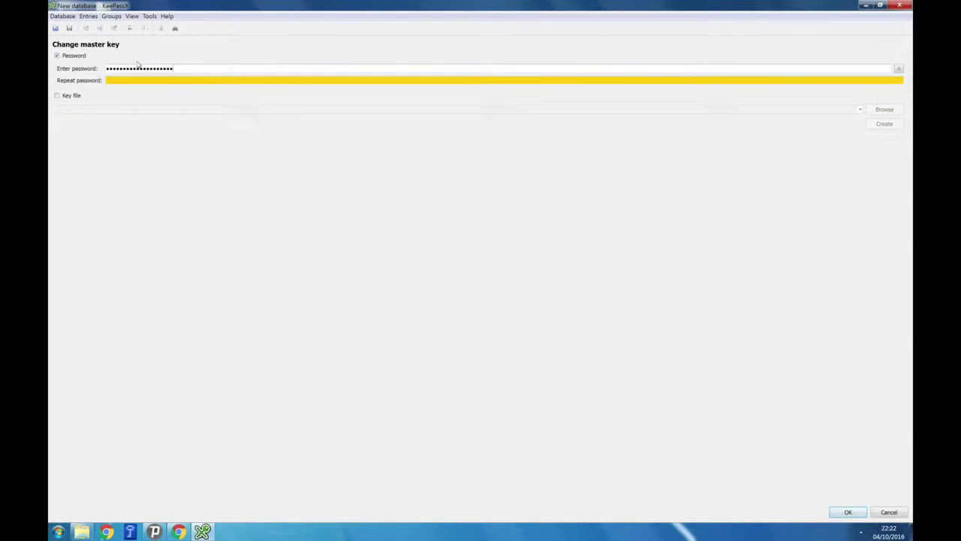
type("••••••••••••••••••••••")
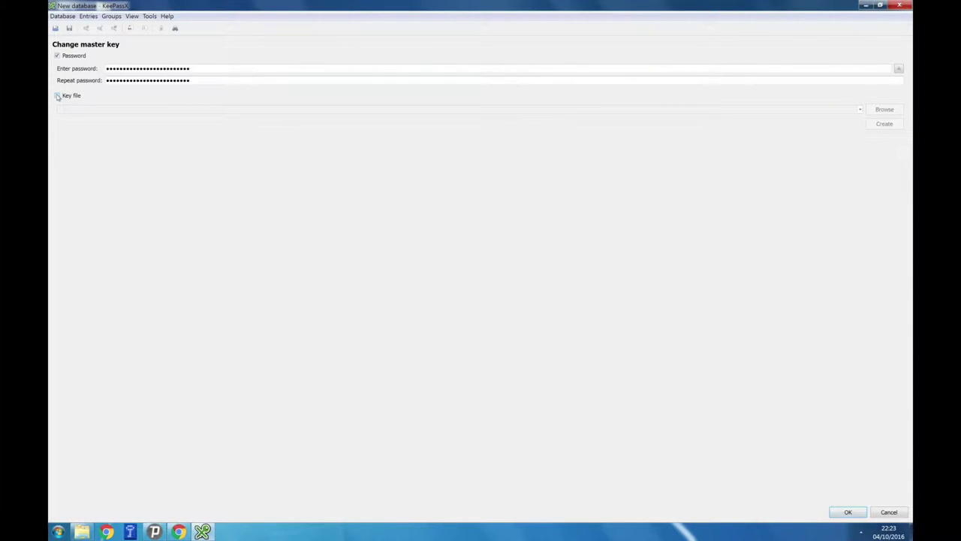
left_click(58, 97)
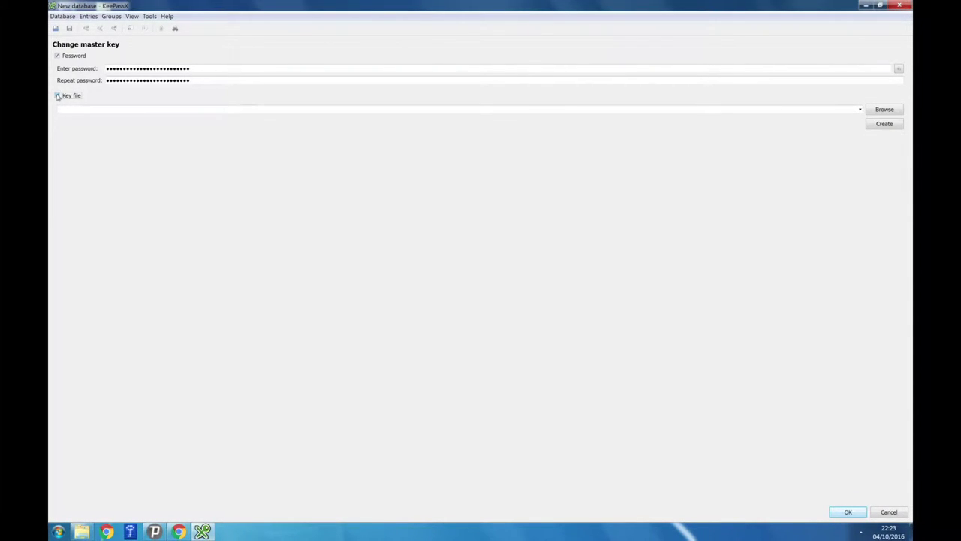
Create the key file MyKeyFile.key on the Desktop for the master key
left_click(882, 127)
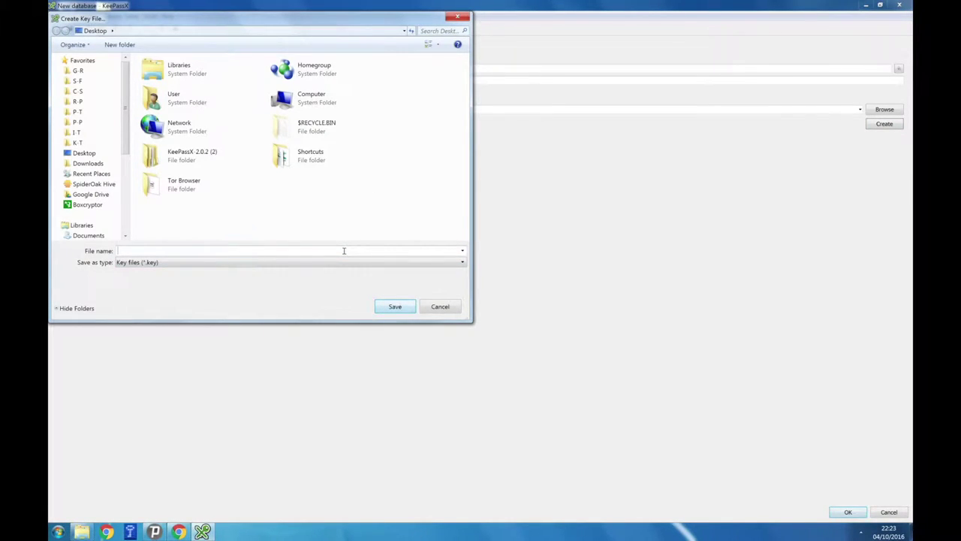
type("MyKey")
type("File")
left_click(387, 309)
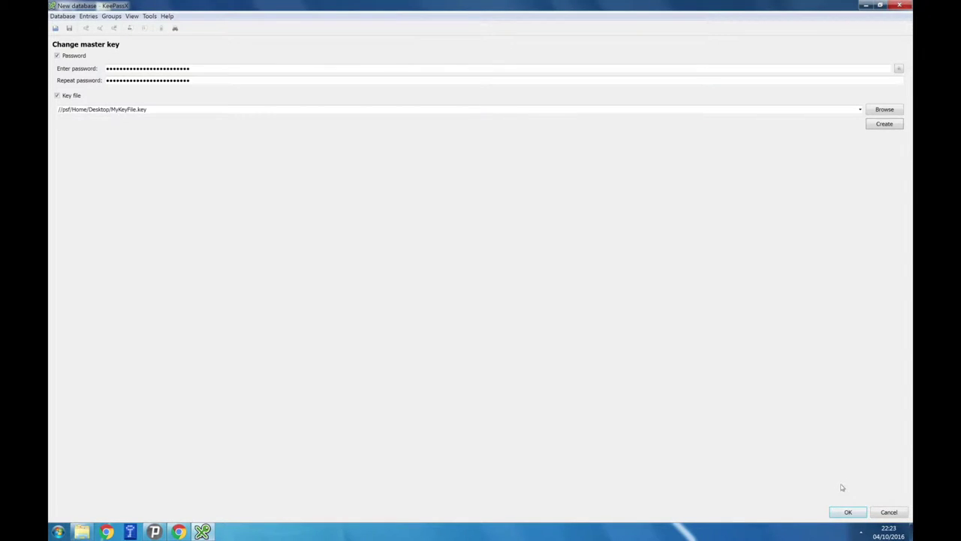
Confirm the master key settings and start a new database entry
left_click(847, 515)
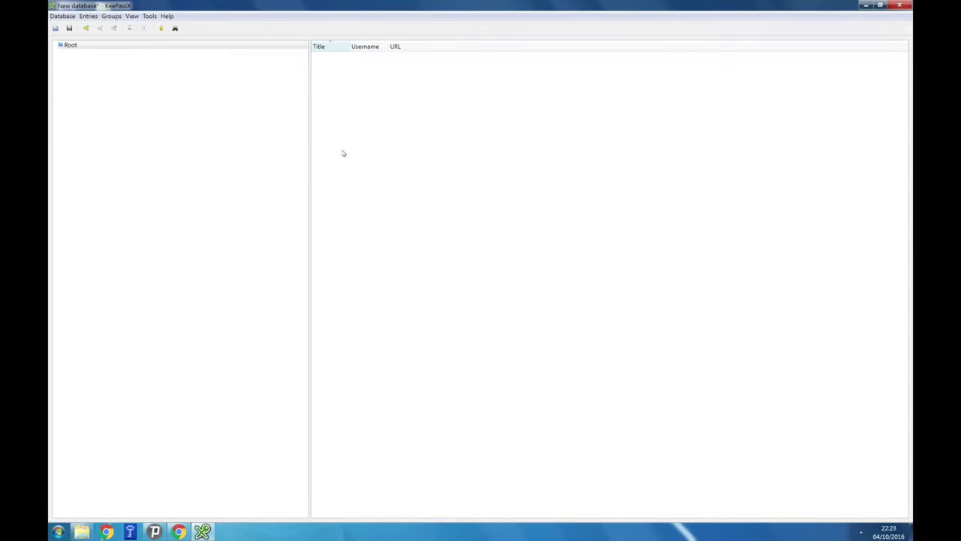
left_click(87, 16)
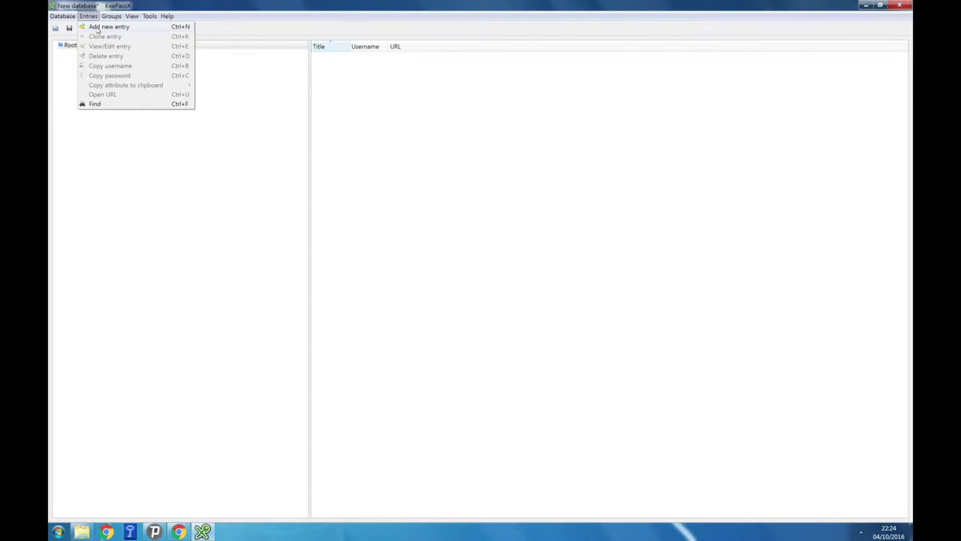
left_click(97, 28)
Fill in the entry title Google Gmail Account, the account e-mail as username, and a password
type("Google")
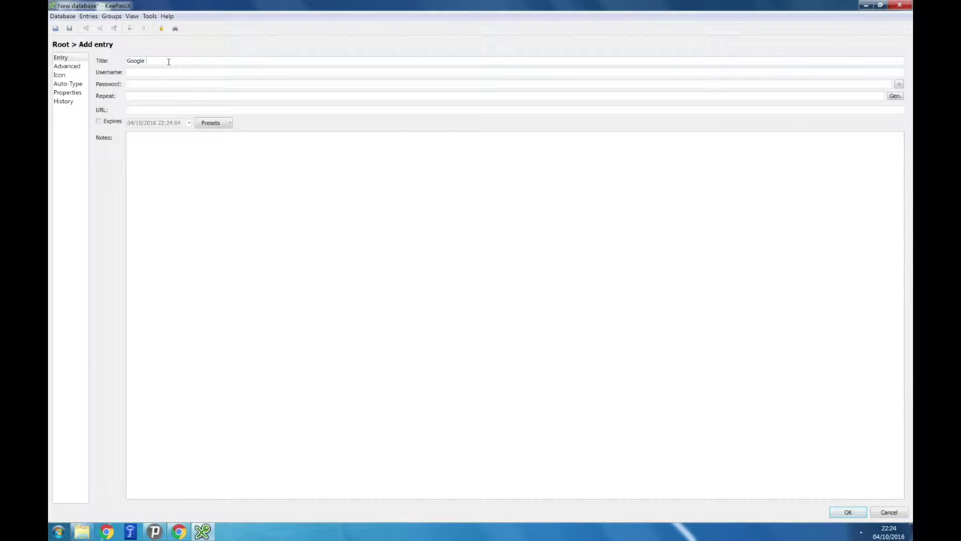
type(" Gmail")
type(" Accoun")
key("Tab")
key("ctrl+v")
key("Tab")
key("ctrl+v")
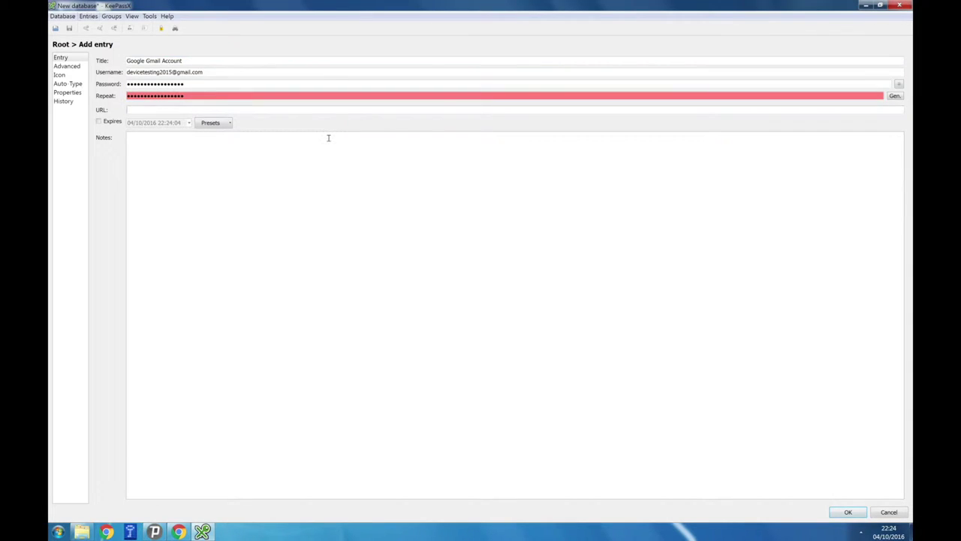
left_click(896, 96)
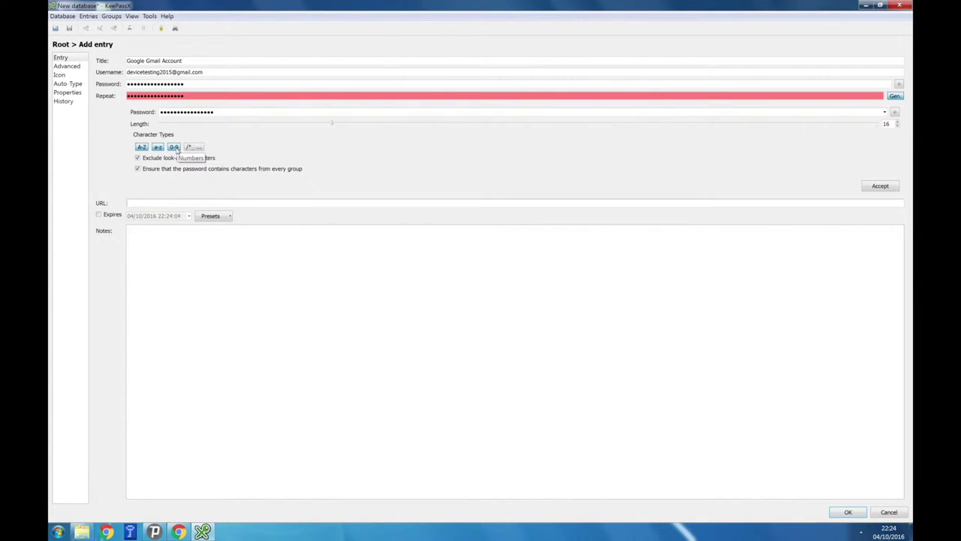
Use a generated 40-character password, save the entry, and widen the Title column
double_click(888, 123)
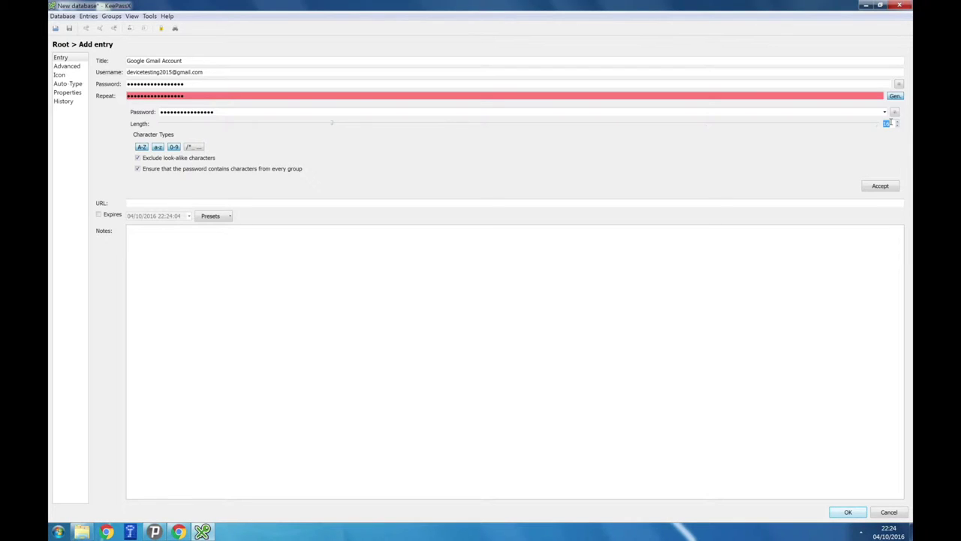
type("40")
left_click(881, 187)
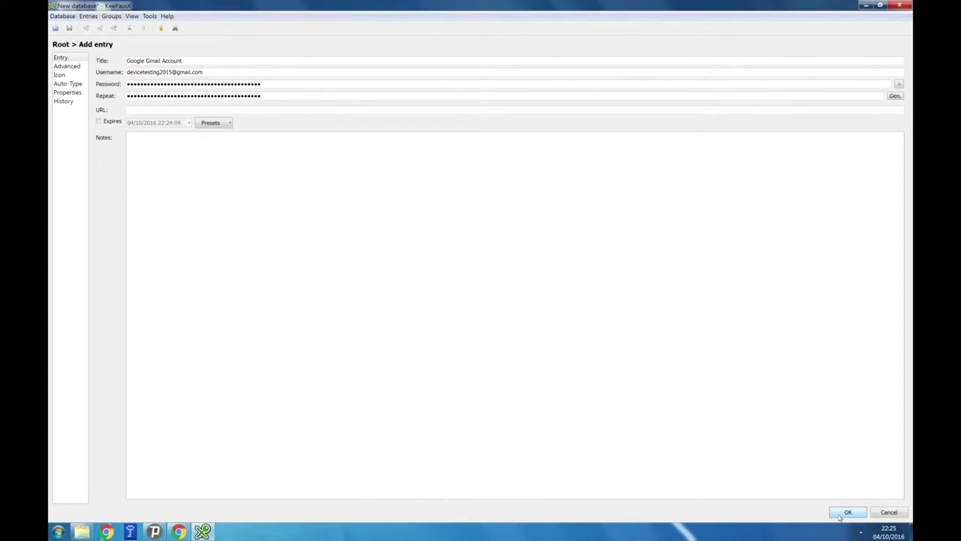
left_click(847, 512)
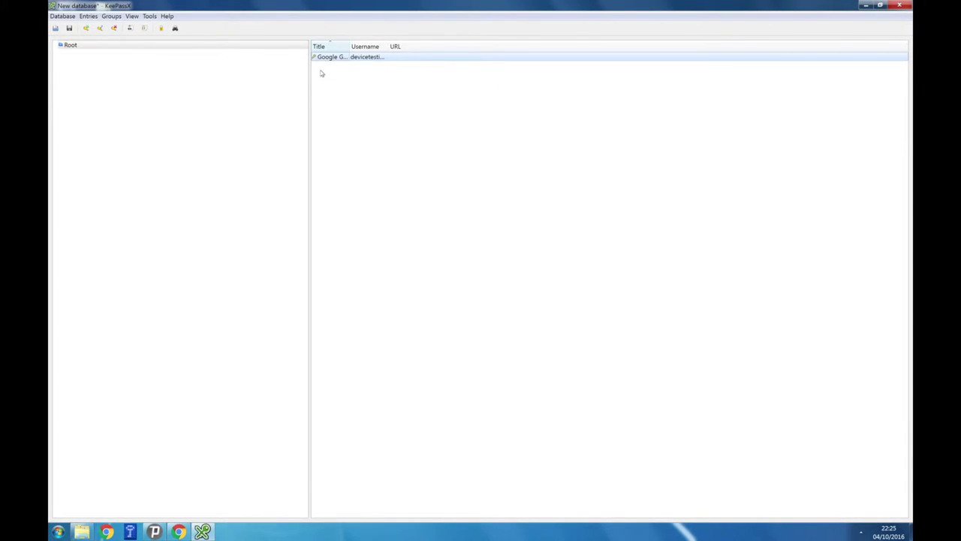
left_click_drag(347, 46, 506, 47)
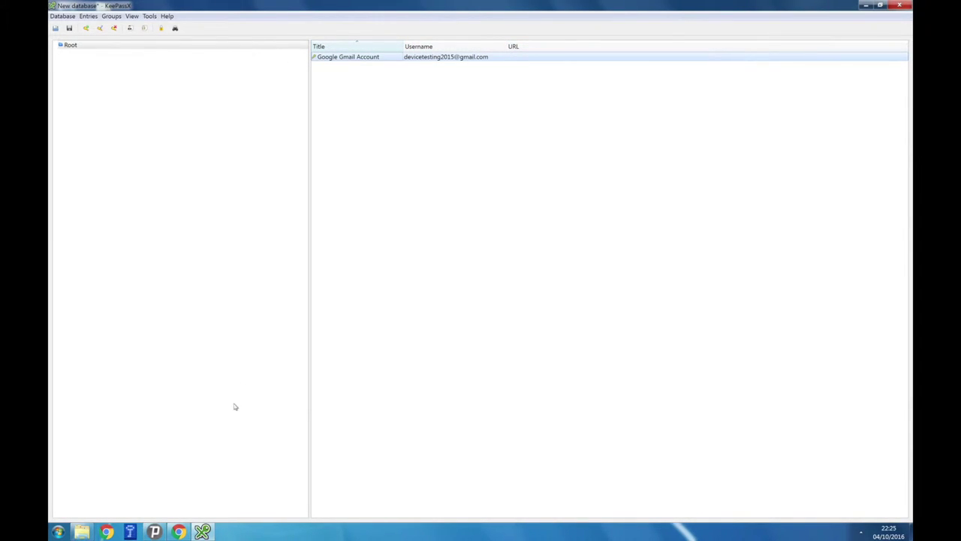
Paste the entry's copied username into Gmail's sign-in e-mail field and continue to the password step
right_click(509, 60)
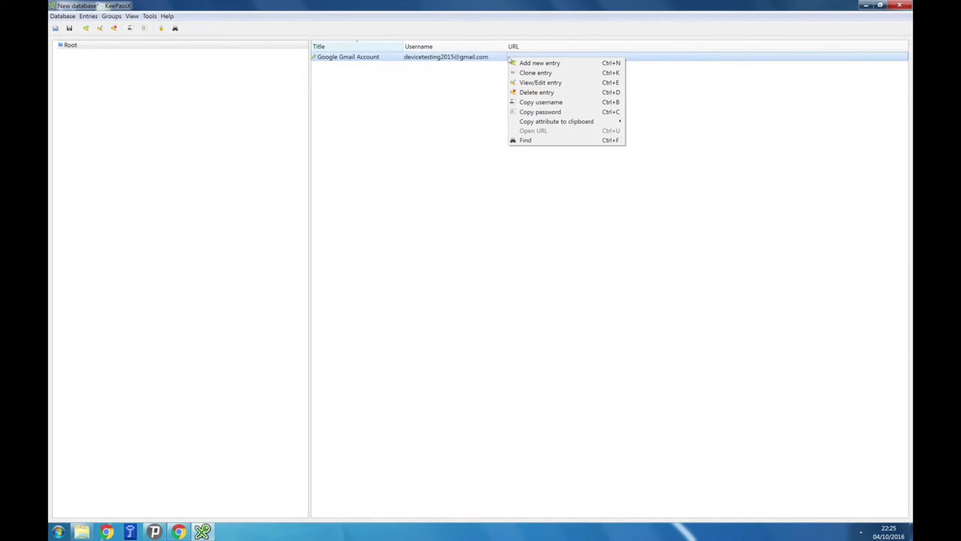
left_click(529, 103)
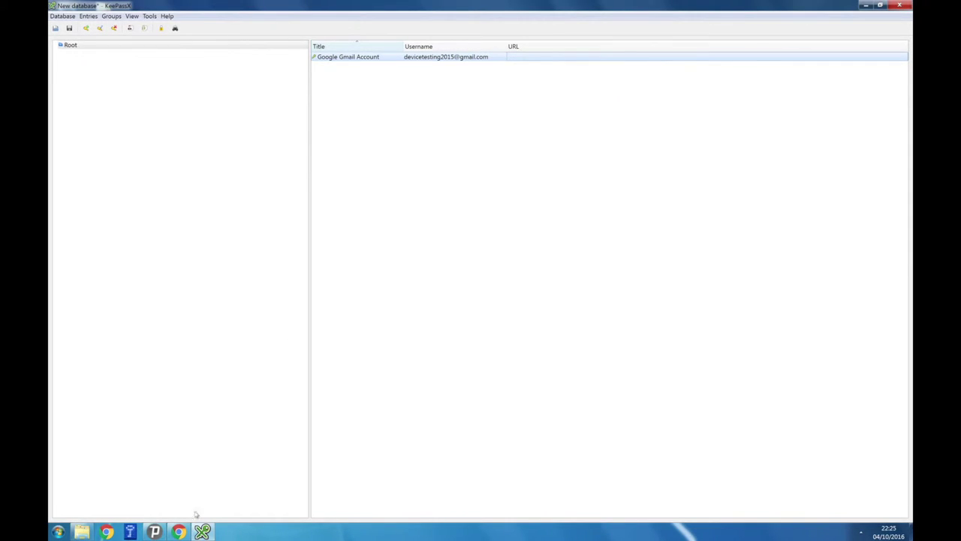
left_click(180, 531)
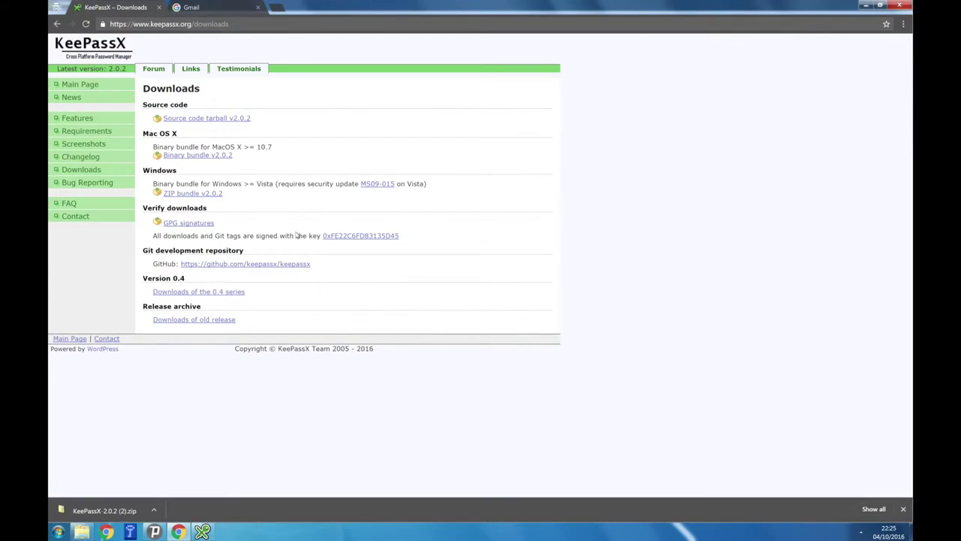
left_click(225, 11)
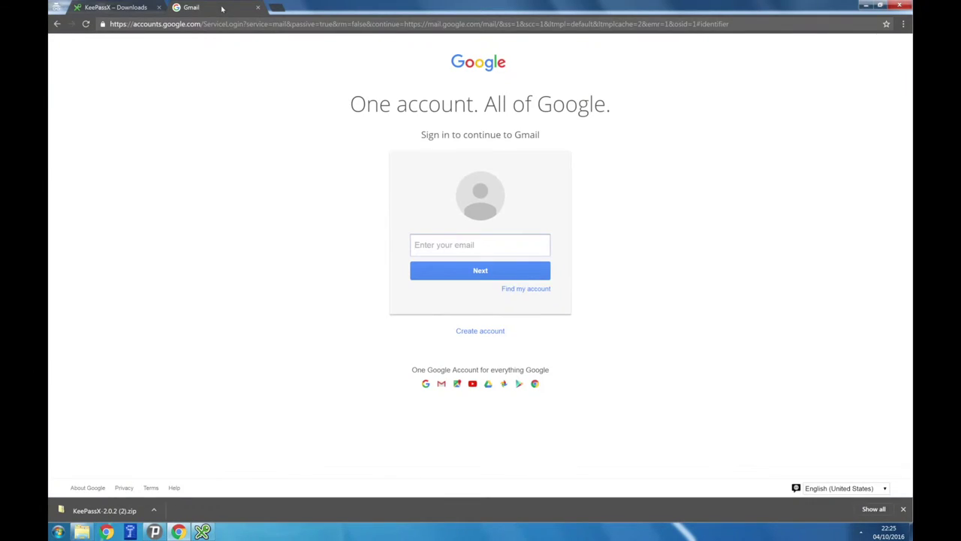
key("ctrl+v")
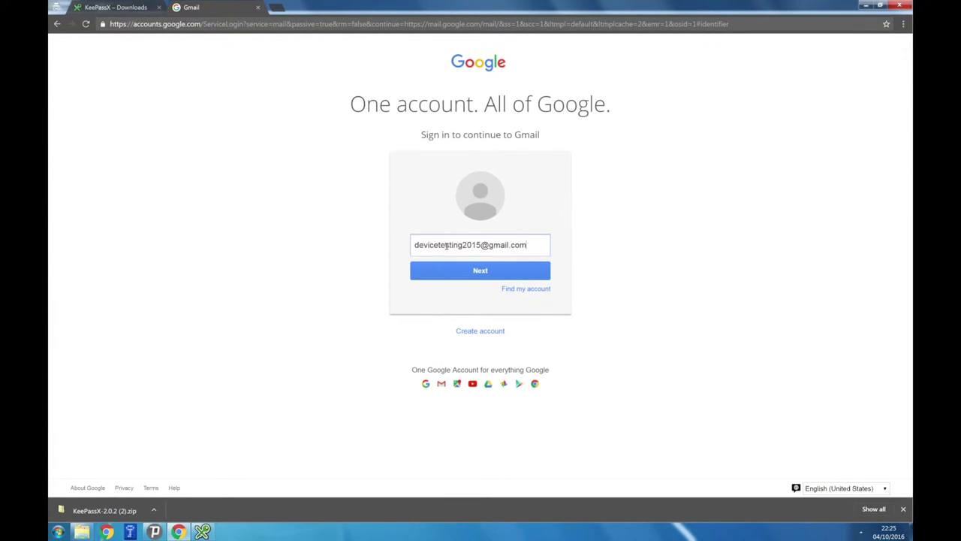
left_click(463, 272)
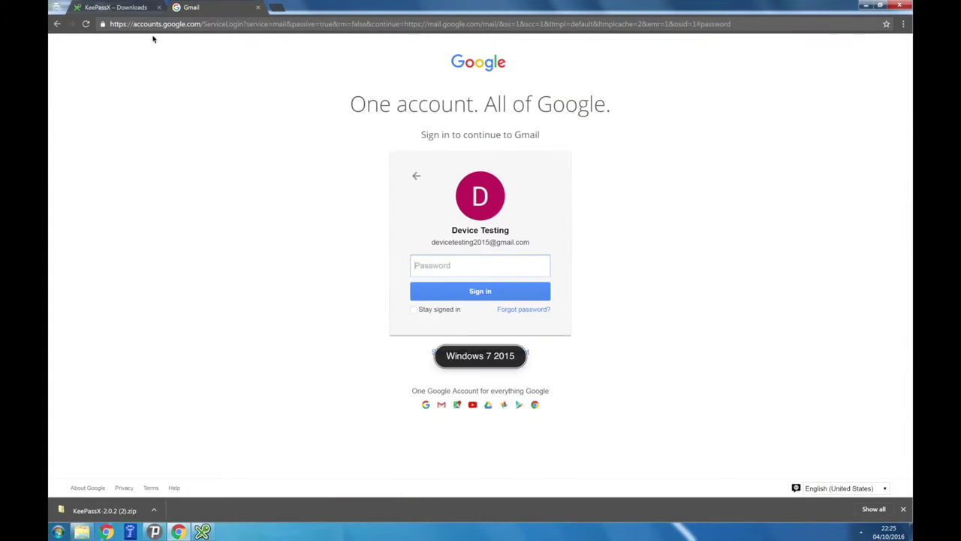
left_click(202, 530)
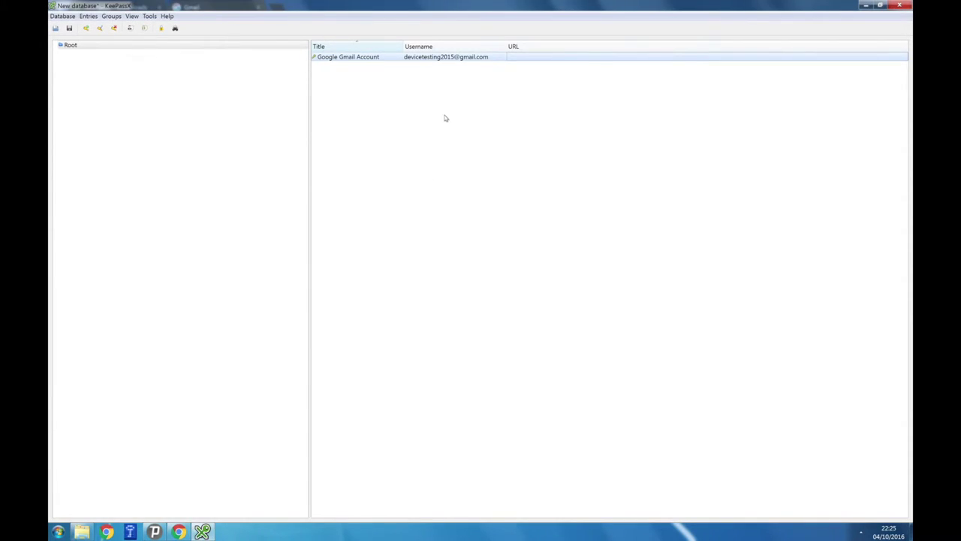
Paste the entry's copied password into Gmail and sign in to open the inbox
right_click(476, 58)
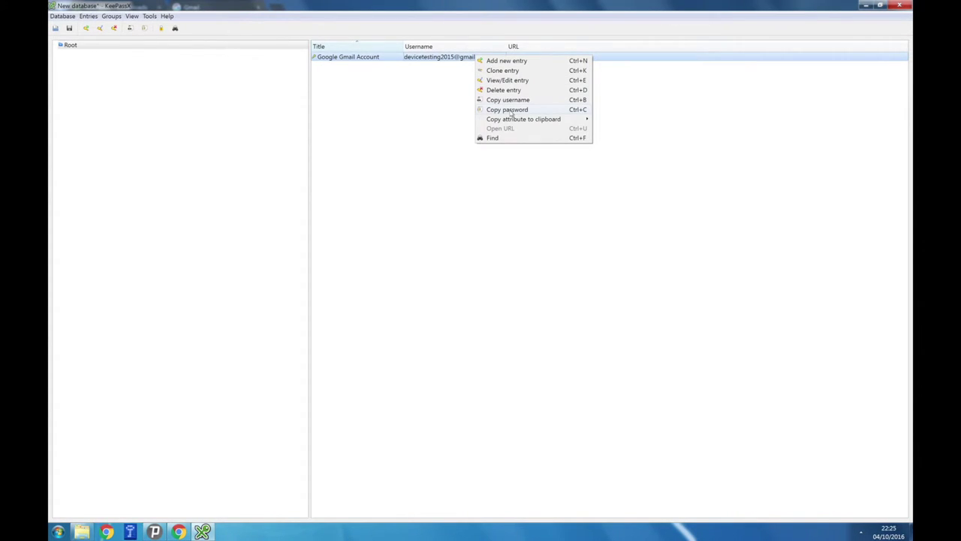
left_click(511, 110)
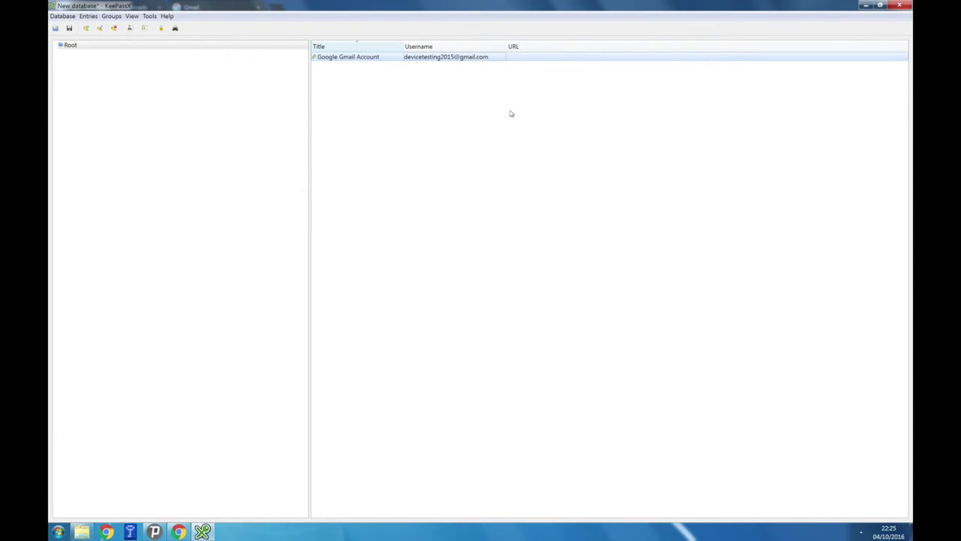
left_click(178, 533)
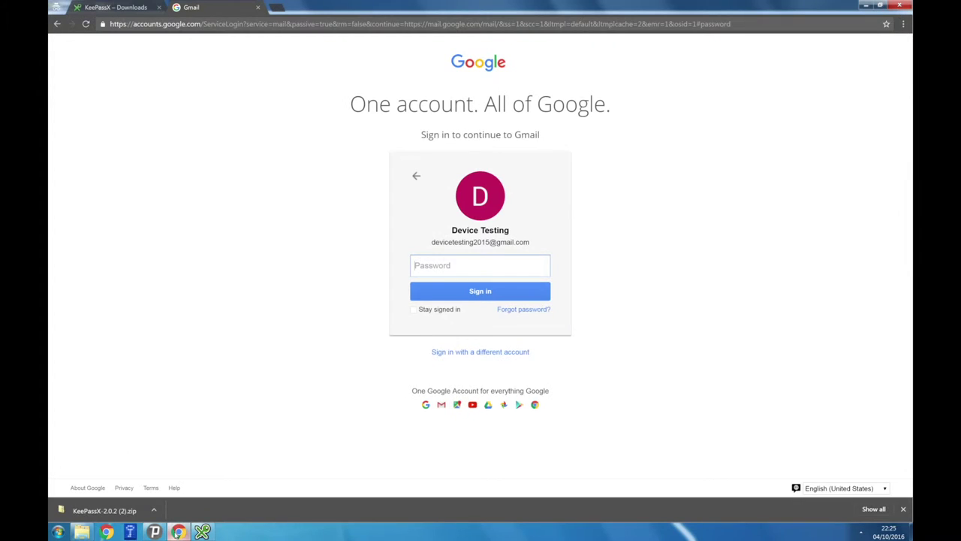
left_click(433, 273)
key("ctrl+v")
left_click(471, 293)
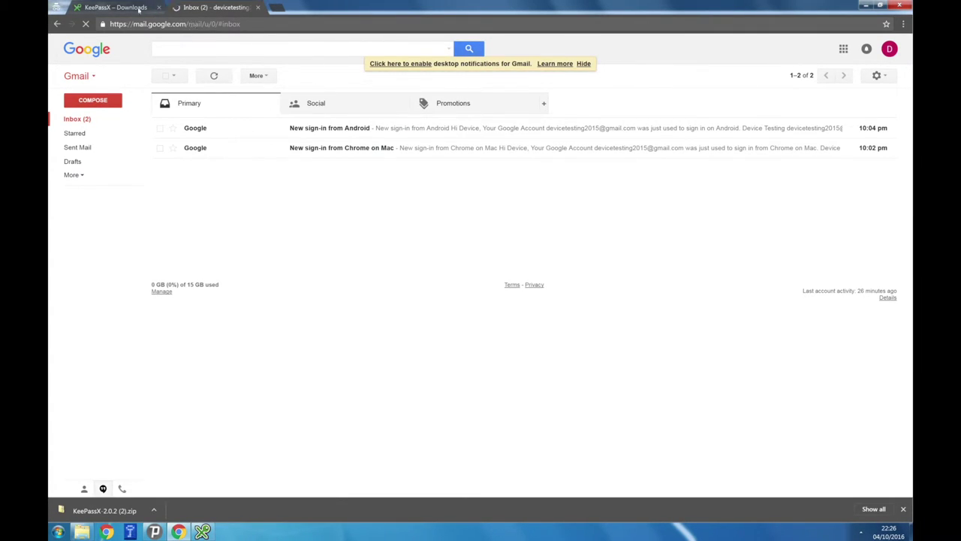
left_click(152, 9)
Save the database on the Desktop under the name MyKeePass, replacing New database
left_click(204, 532)
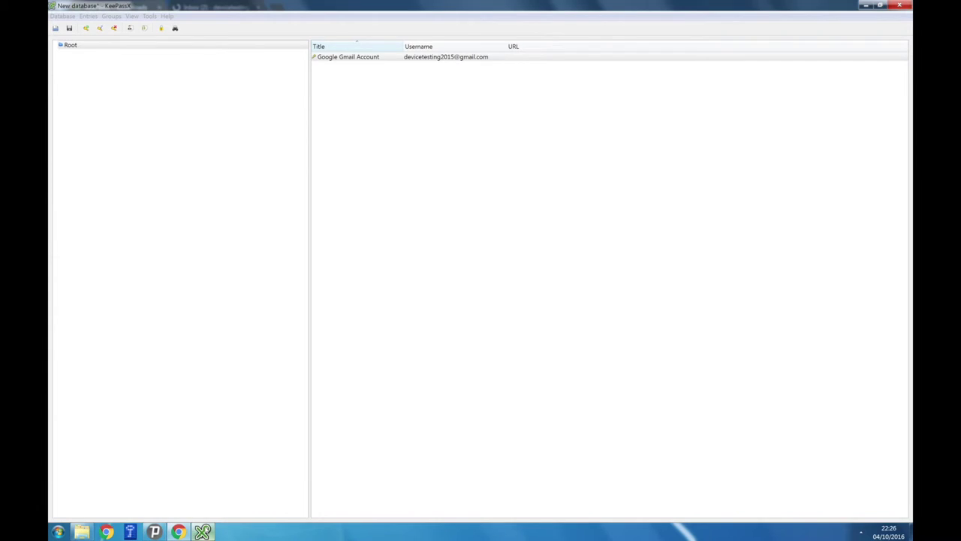
left_click(68, 17)
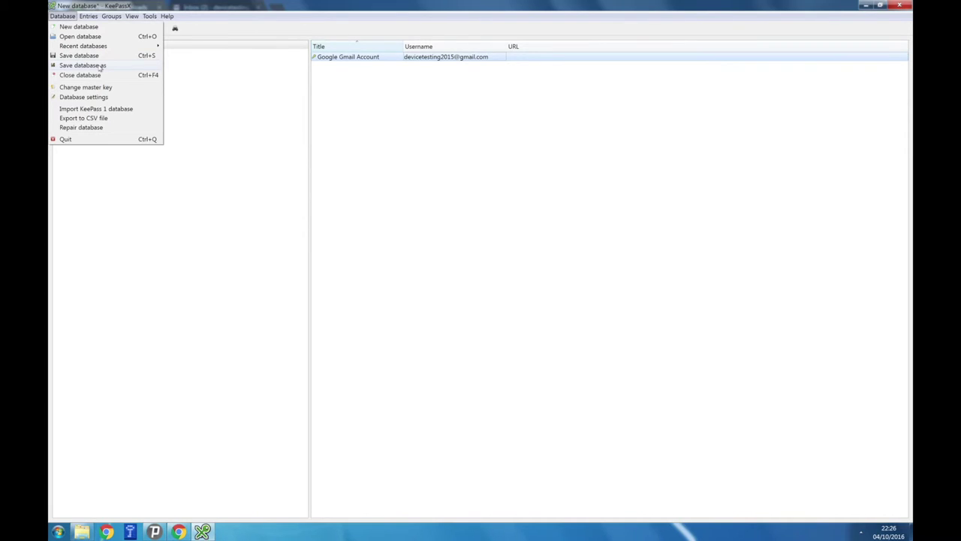
left_click(83, 65)
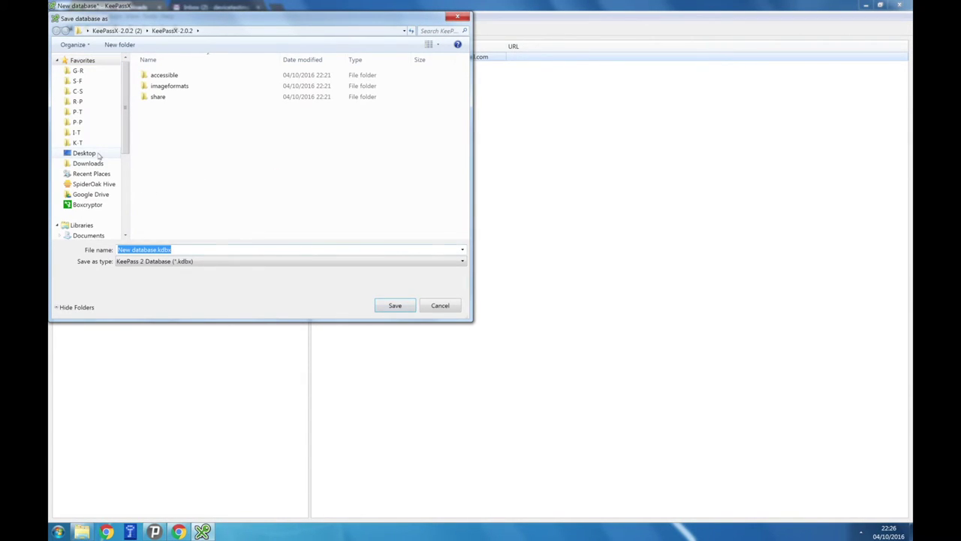
left_click(84, 153)
left_click(130, 250)
left_click(129, 250)
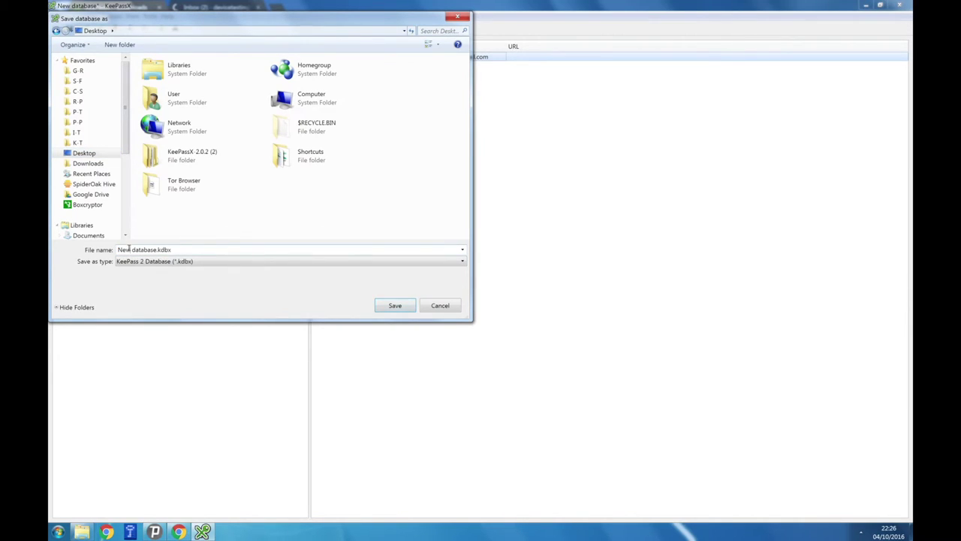
left_click_drag(158, 249, 118, 250)
type("MyKeePass")
key("Return")
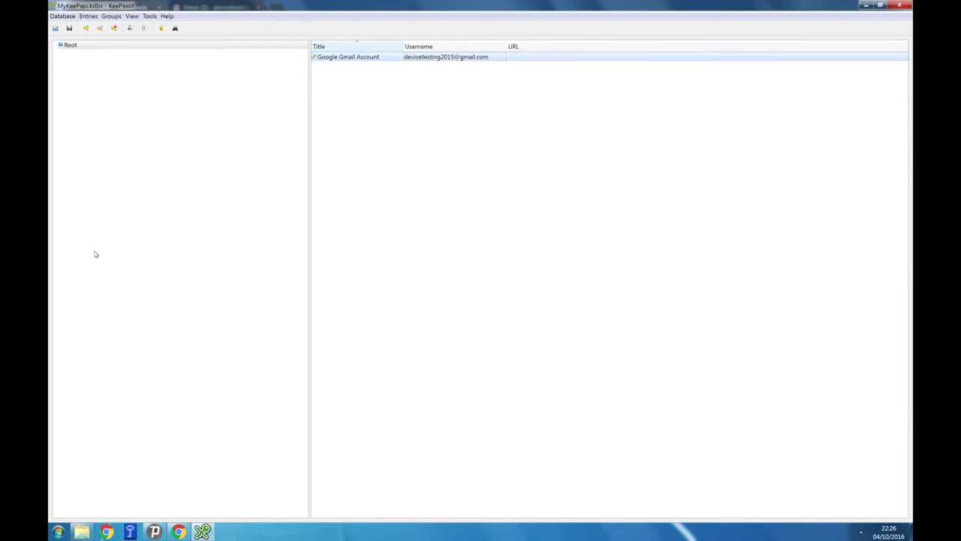
Close KeePassX, reopen MyKeePass.kdbx from the Desktop, and enter the master password
left_click(899, 5)
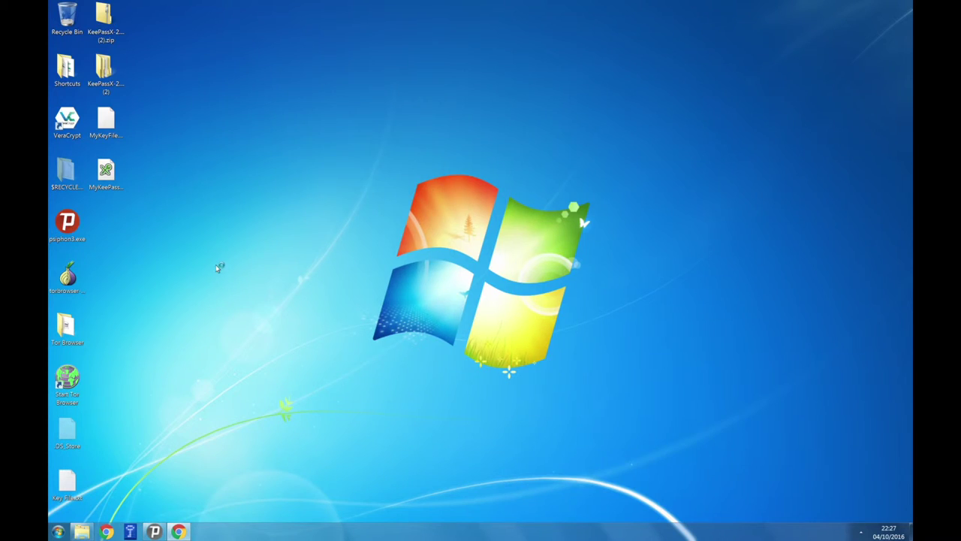
double_click(107, 173)
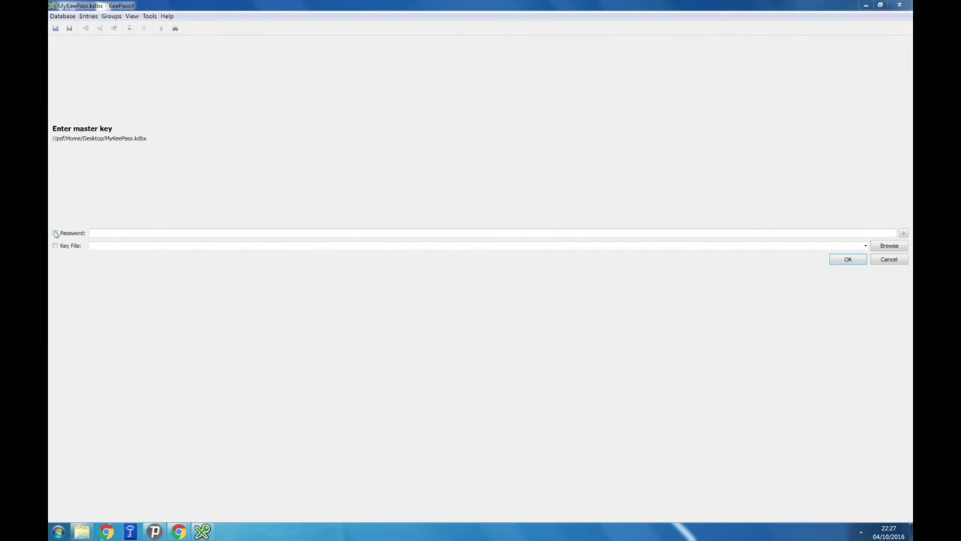
left_click(54, 234)
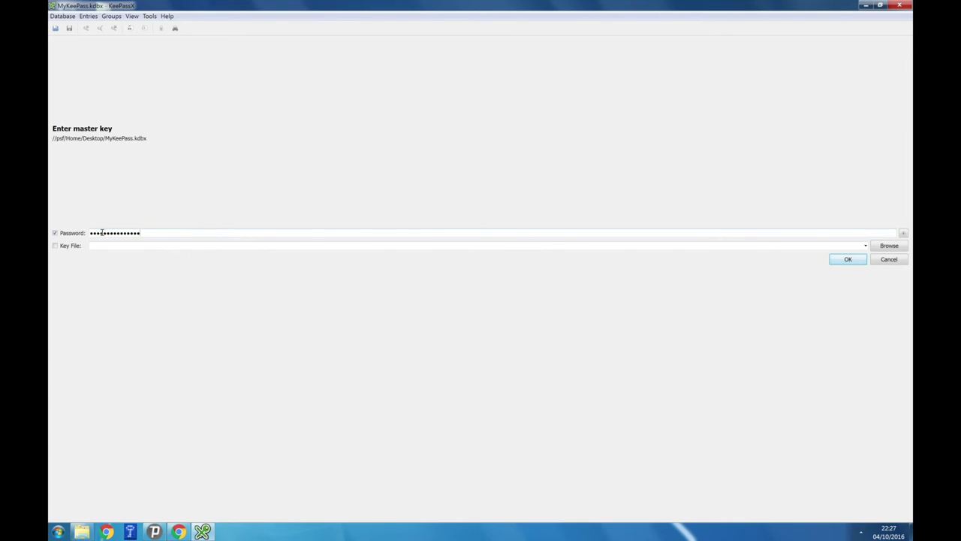
type("•••••••")
Add MyKeyFile.key as the key file to unlock the database
left_click(63, 245)
left_click(883, 249)
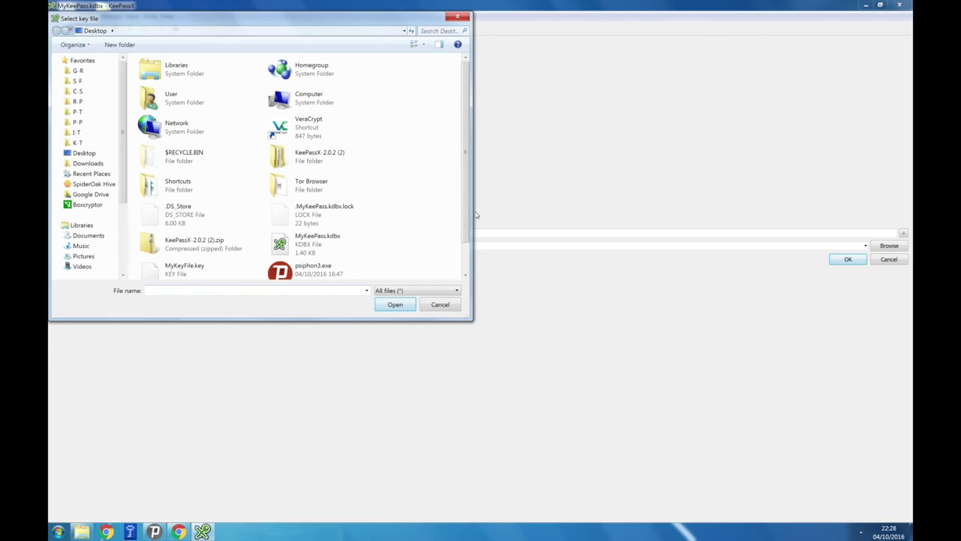
scroll(390, 249, "down", 1)
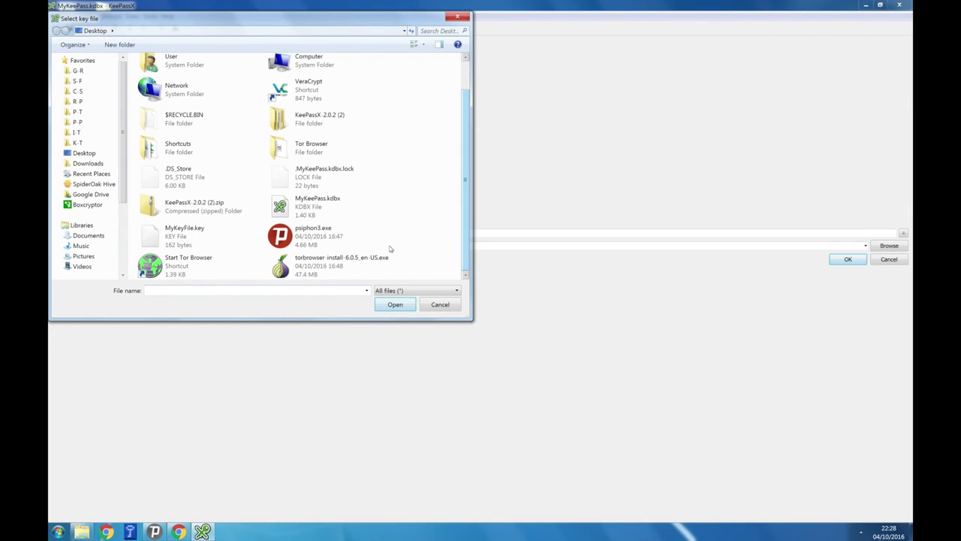
left_click(203, 238)
left_click(386, 305)
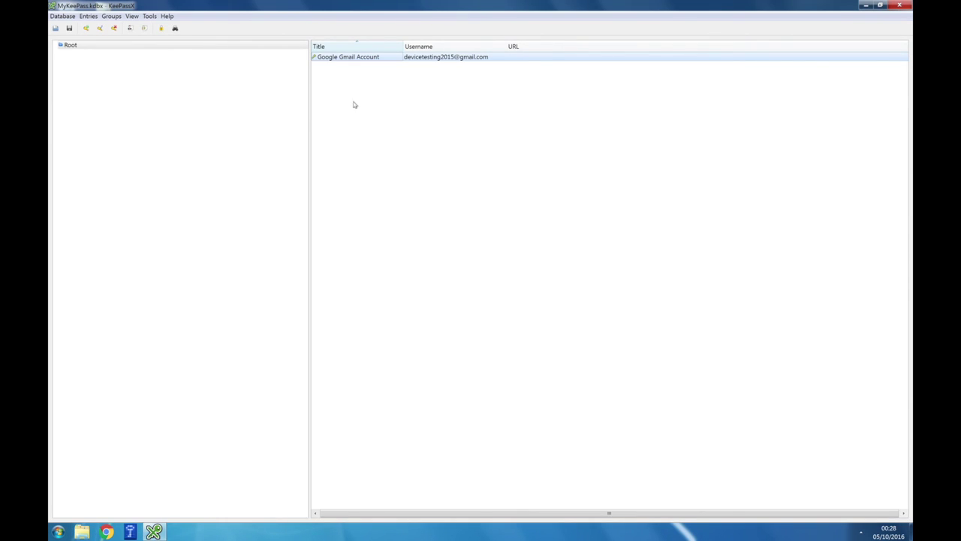
left_click(112, 16)
left_click(112, 15)
left_click(132, 16)
left_click(132, 15)
left_click(87, 17)
left_click(88, 17)
left_click(63, 17)
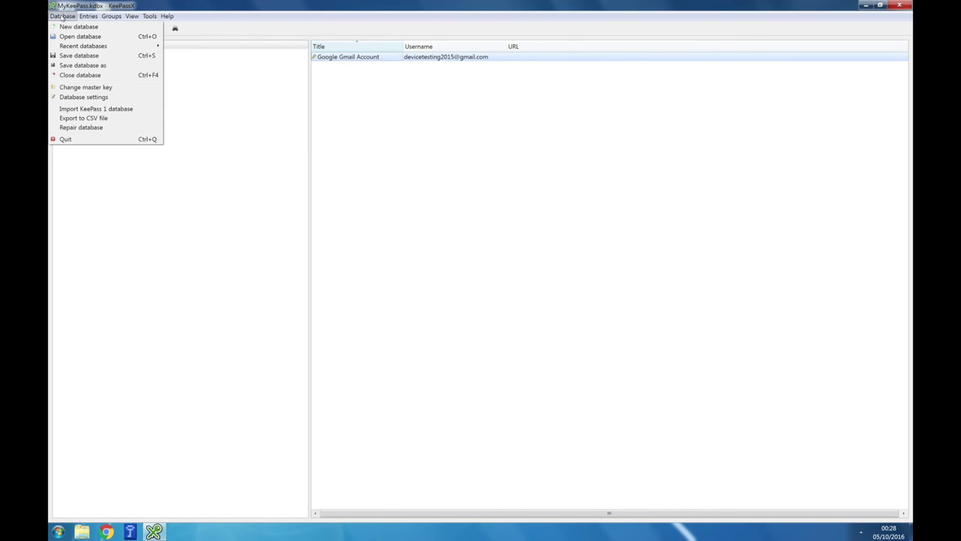
left_click(63, 16)
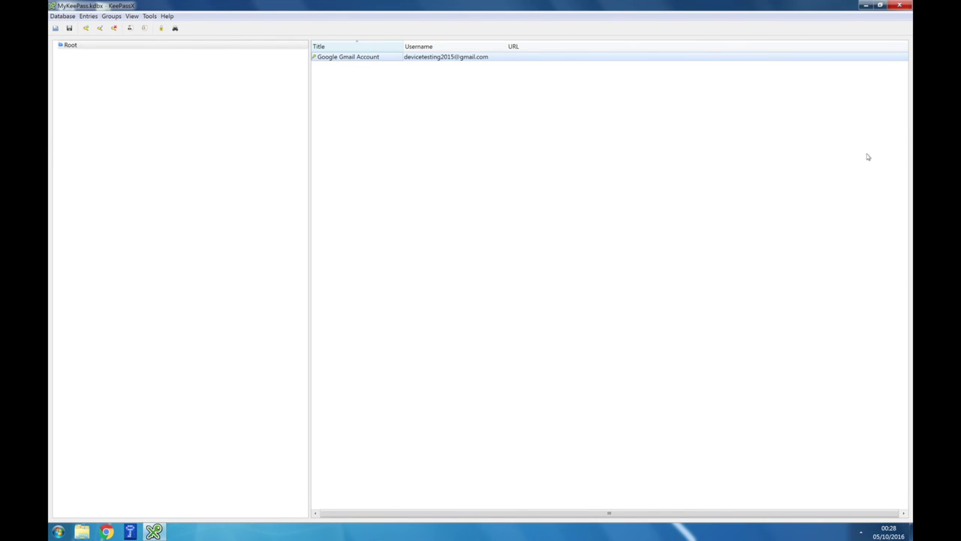